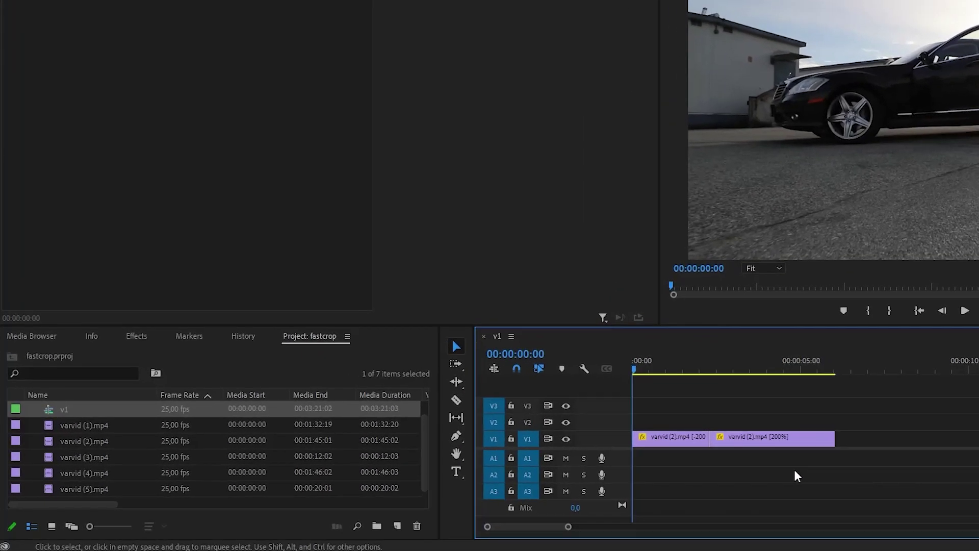
Create a new adjustment layer, place it on V2 and trim it to span the cut
{"action": "left_click", "coordinate": [397, 525]}
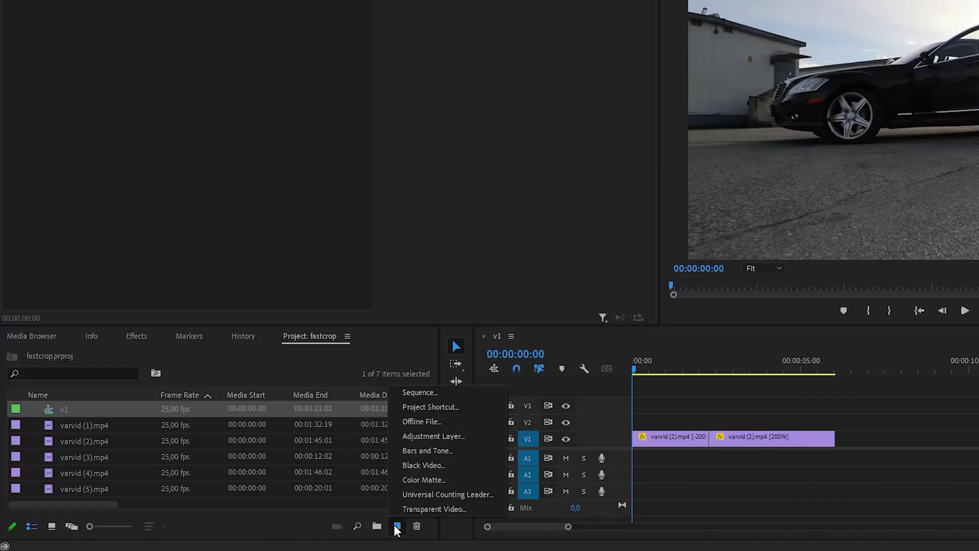
{"action": "left_click", "coordinate": [428, 438]}
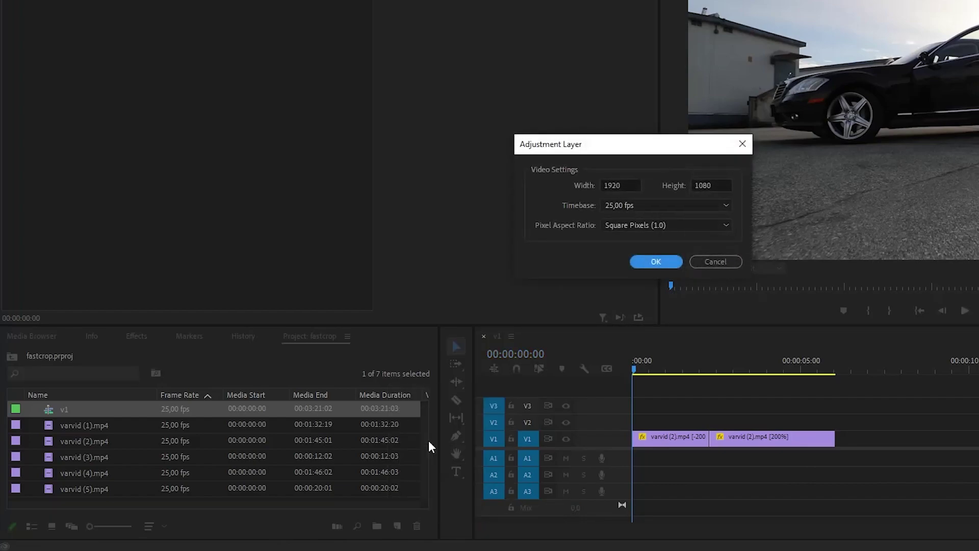
{"action": "left_click", "coordinate": [654, 261]}
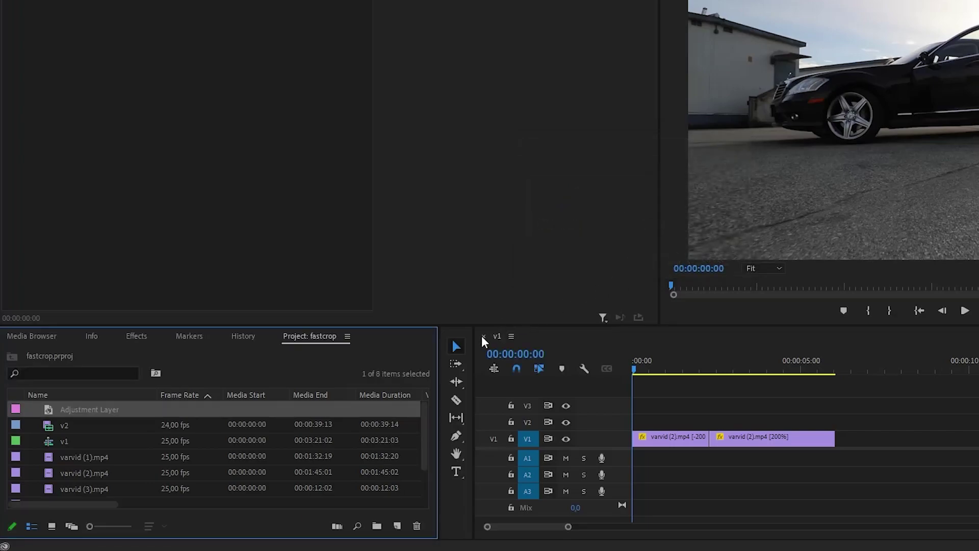
{"action": "left_click_drag", "start_coordinate": [104, 412], "coordinate": [719, 420]}
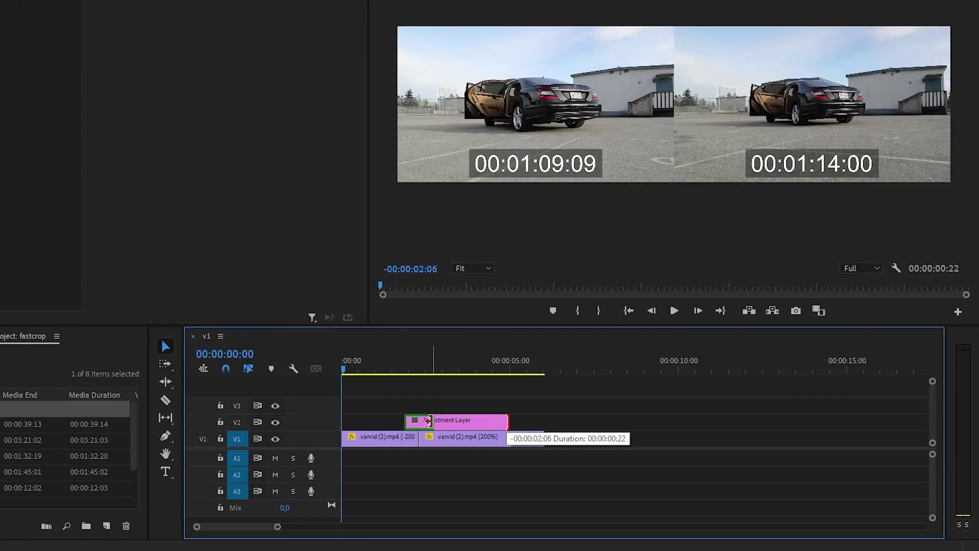
{"action": "left_click_drag", "start_coordinate": [430, 420], "coordinate": [429, 420]}
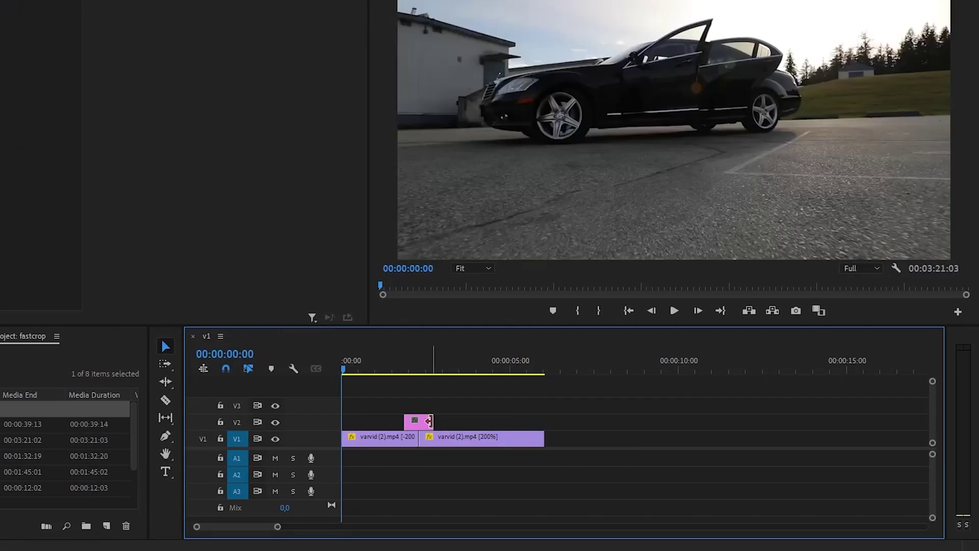
Duplicate the adjustment layer onto V3 and trim the V2 copy to end earlier
{"action": "scroll", "coordinate": [418, 421], "scroll_direction": "up", "scroll_amount": 4}
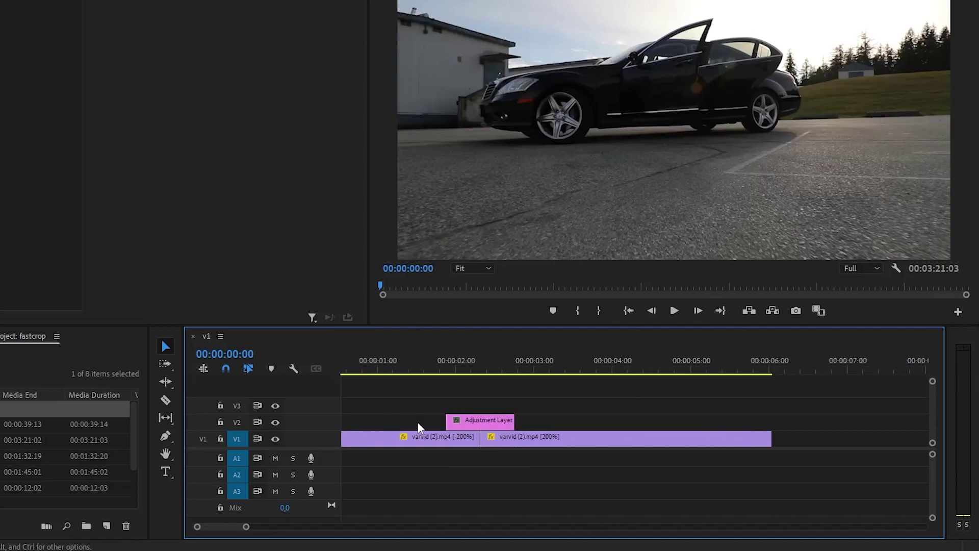
{"action": "scroll", "coordinate": [417, 423], "scroll_direction": "left", "scroll_amount": 1}
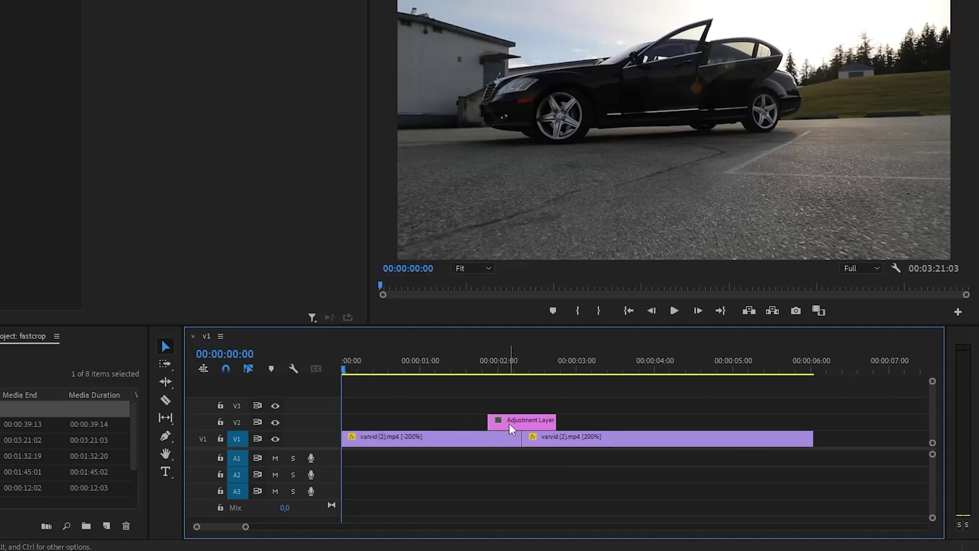
{"action": "left_click_drag", "start_coordinate": [509, 423], "coordinate": [516, 404]}
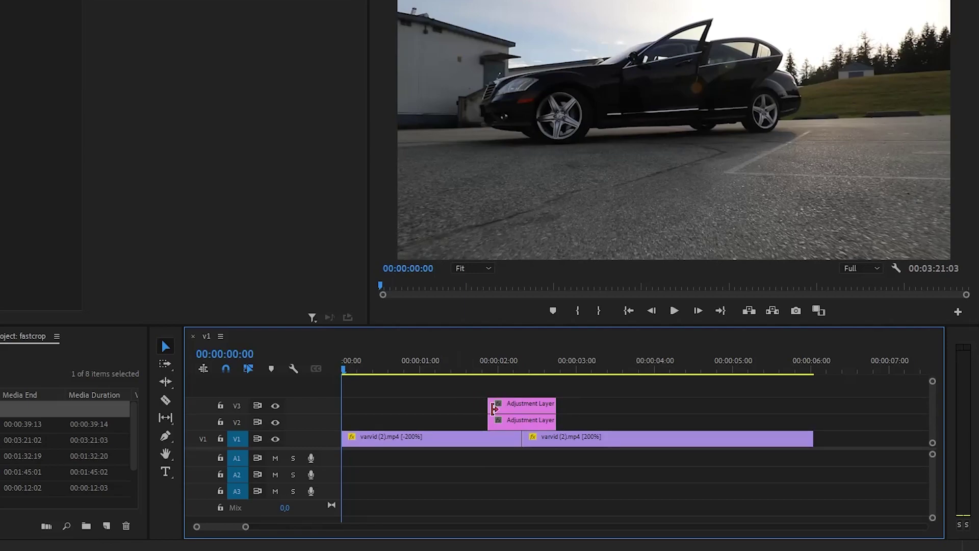
{"action": "left_click_drag", "start_coordinate": [555, 421], "coordinate": [521, 421]}
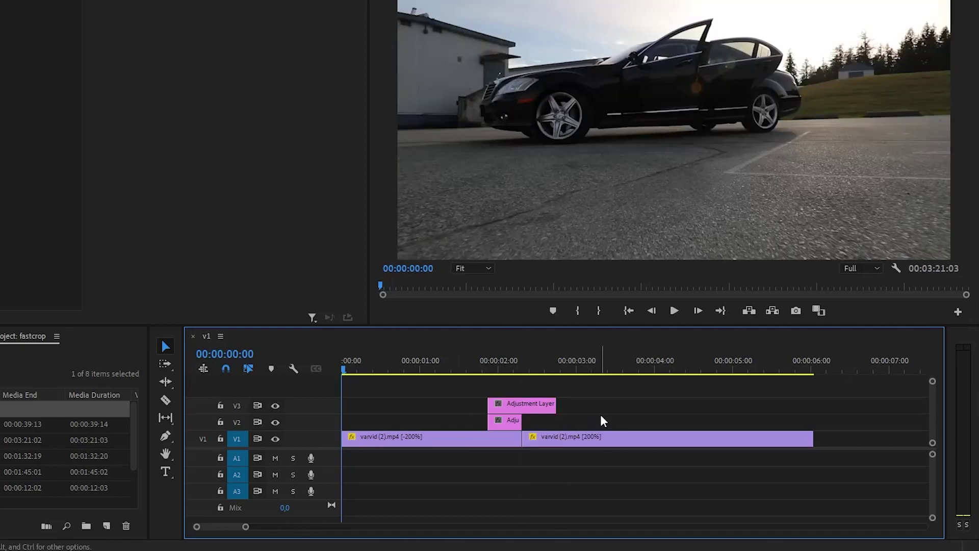
Apply the Replicate effect to the lower V2 adjustment layer
{"action": "left_click", "coordinate": [508, 420]}
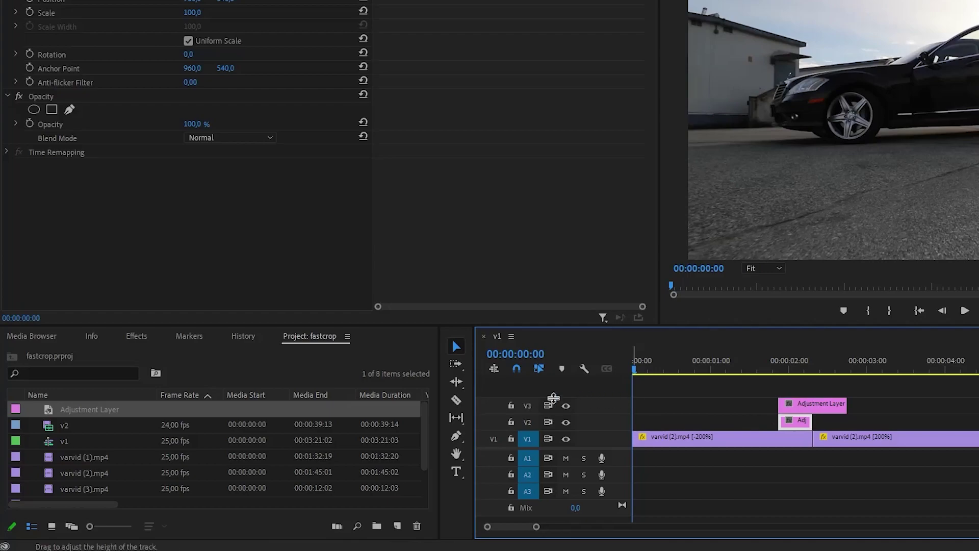
{"action": "left_click", "coordinate": [132, 337]}
{"action": "left_click", "coordinate": [103, 354]}
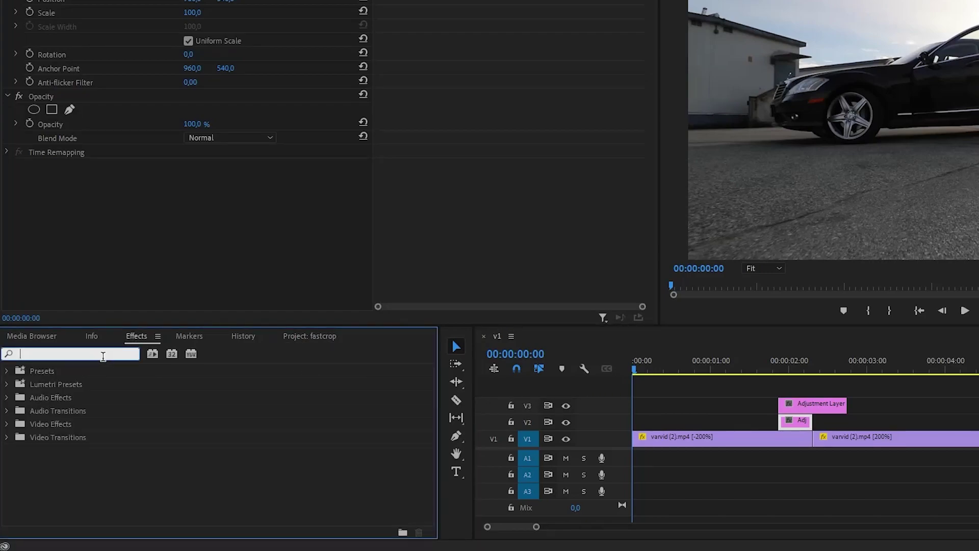
{"action": "type", "text": "replicate"}
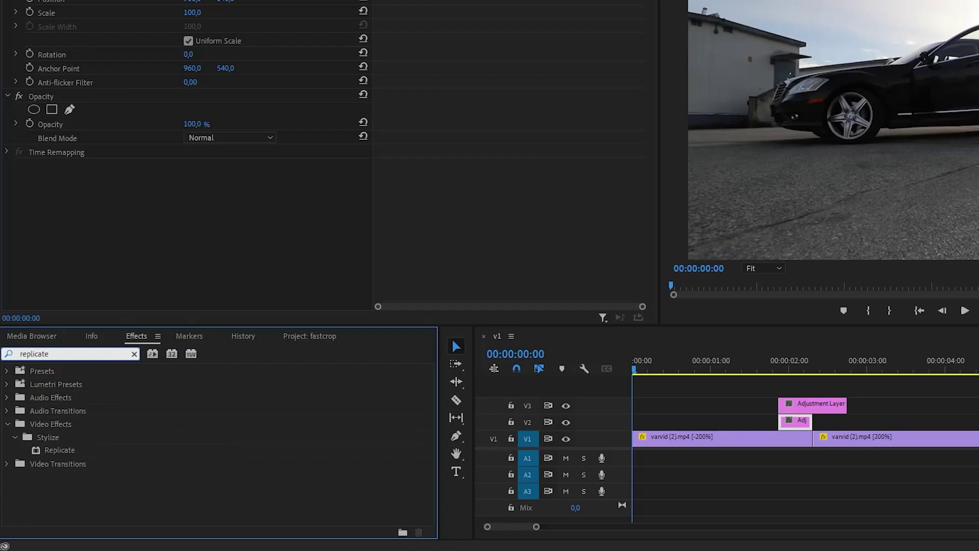
{"action": "left_click_drag", "start_coordinate": [67, 450], "coordinate": [793, 422]}
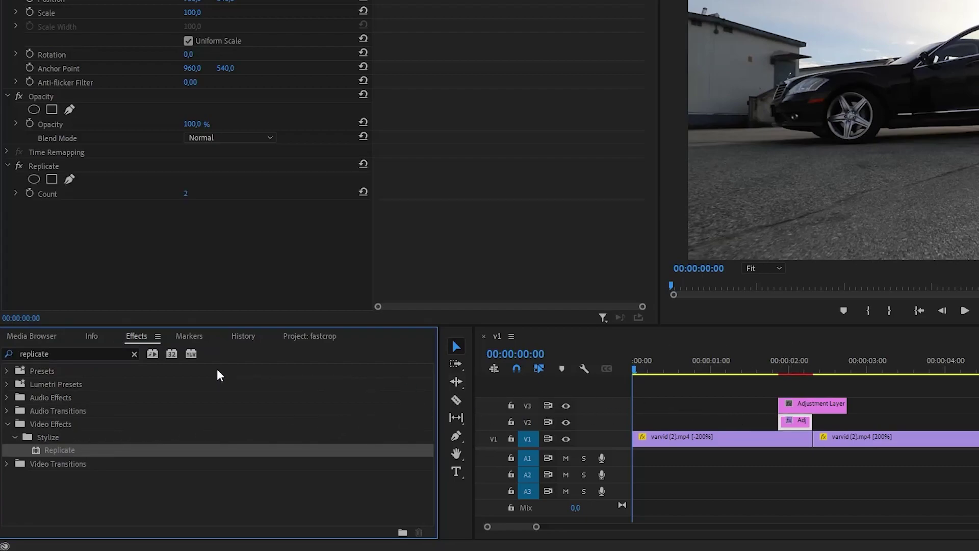
Apply the Mirror effect to the same layer and preview at 00:00:01:22
{"action": "left_click", "coordinate": [135, 354]}
{"action": "left_click", "coordinate": [121, 352]}
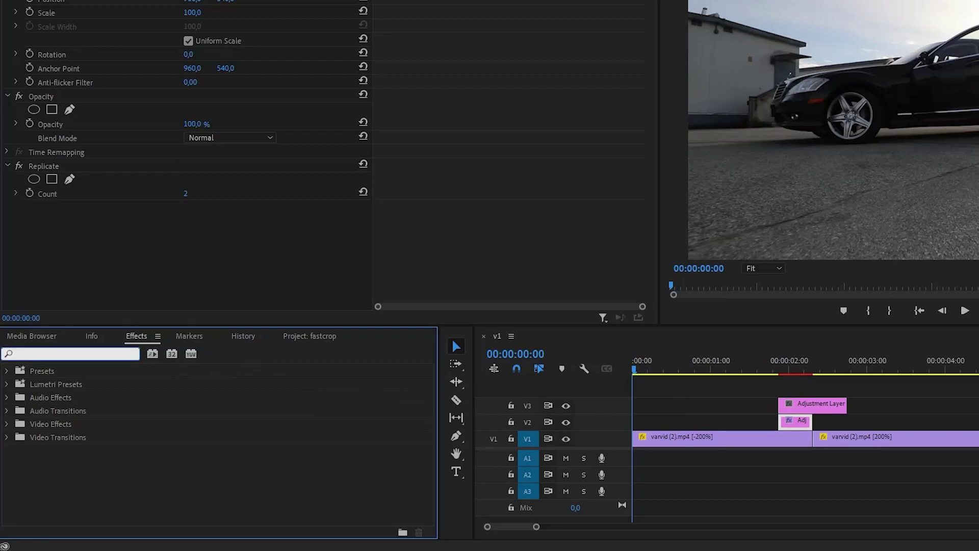
{"action": "type", "text": "mirror"}
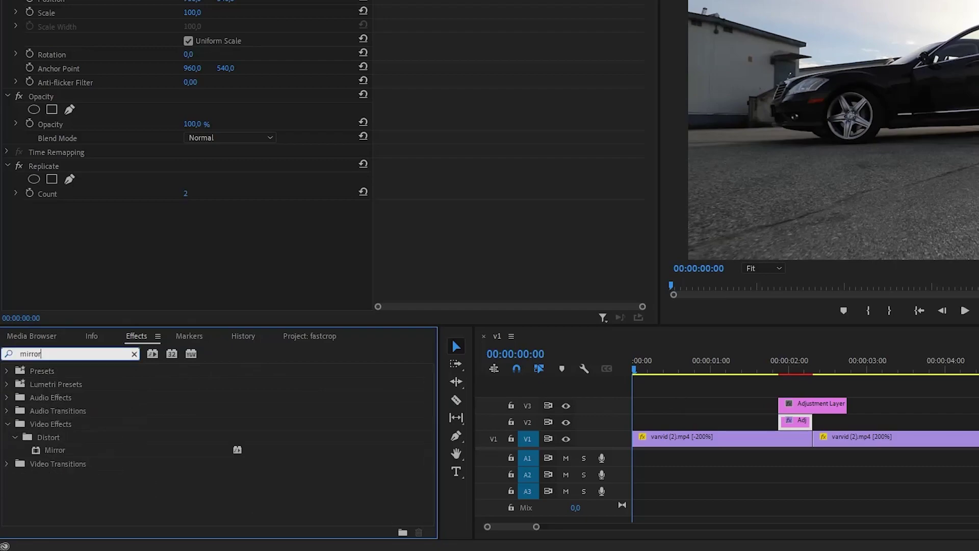
{"action": "left_click_drag", "start_coordinate": [53, 450], "coordinate": [795, 421]}
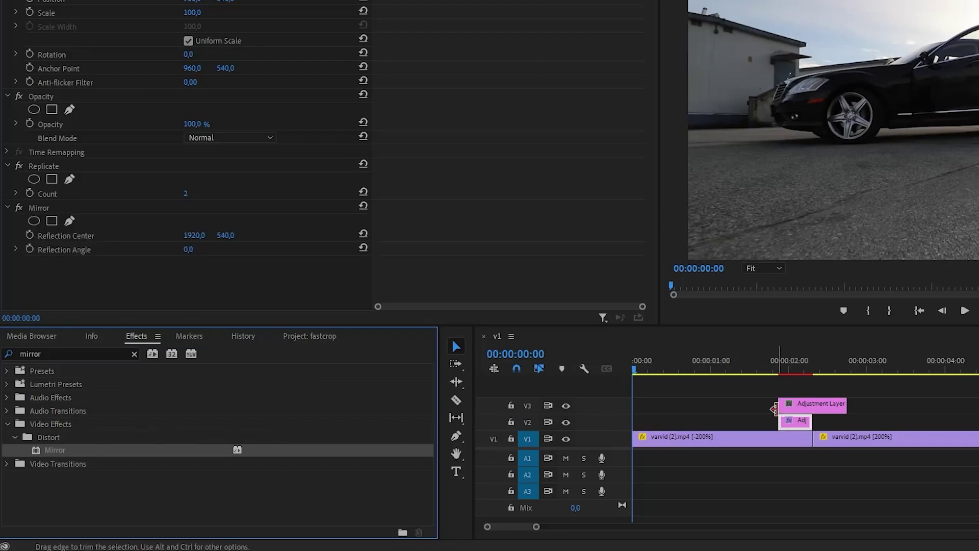
{"action": "left_click", "coordinate": [778, 366]}
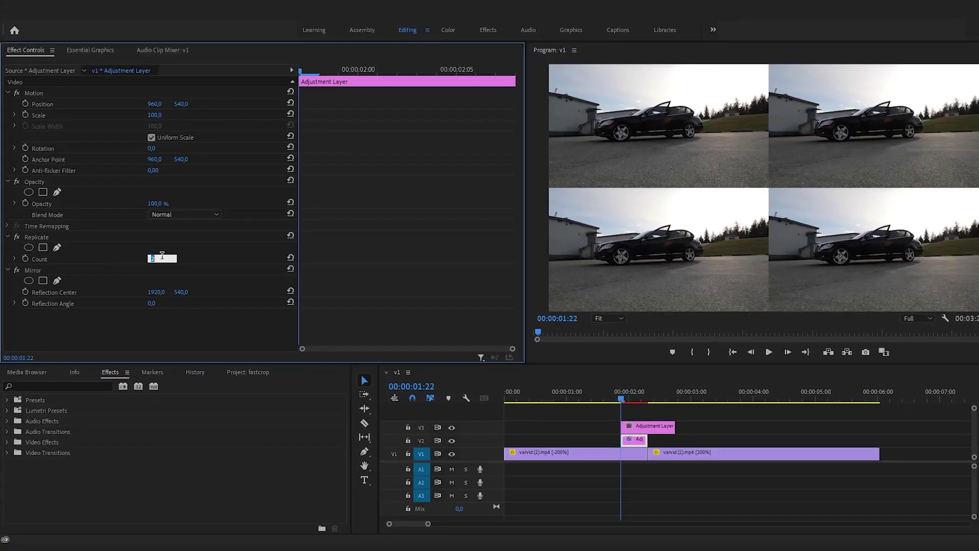
Set Replicate Count to 3 and paste copies of Mirror until there are four
{"action": "left_click_drag", "start_coordinate": [186, 300], "coordinate": [201, 301]}
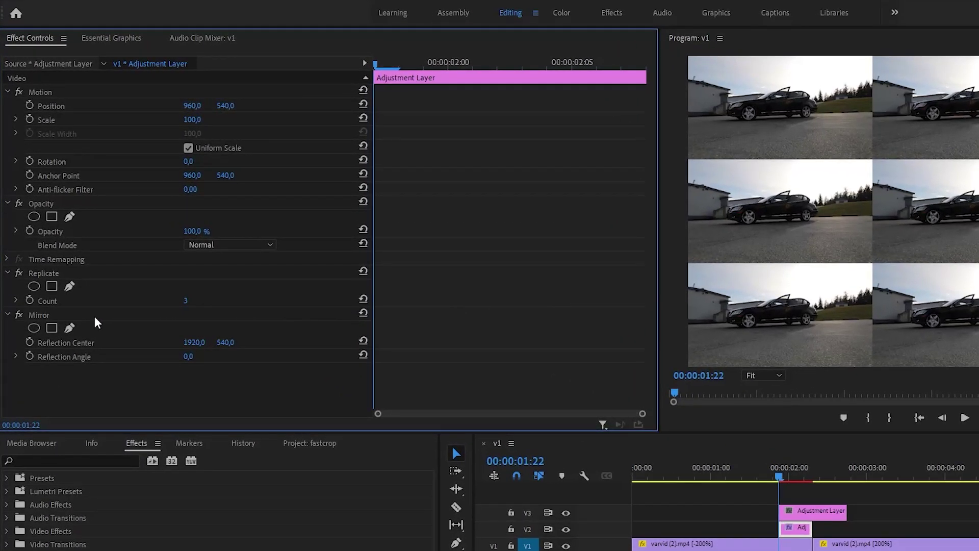
{"action": "left_click", "coordinate": [42, 314]}
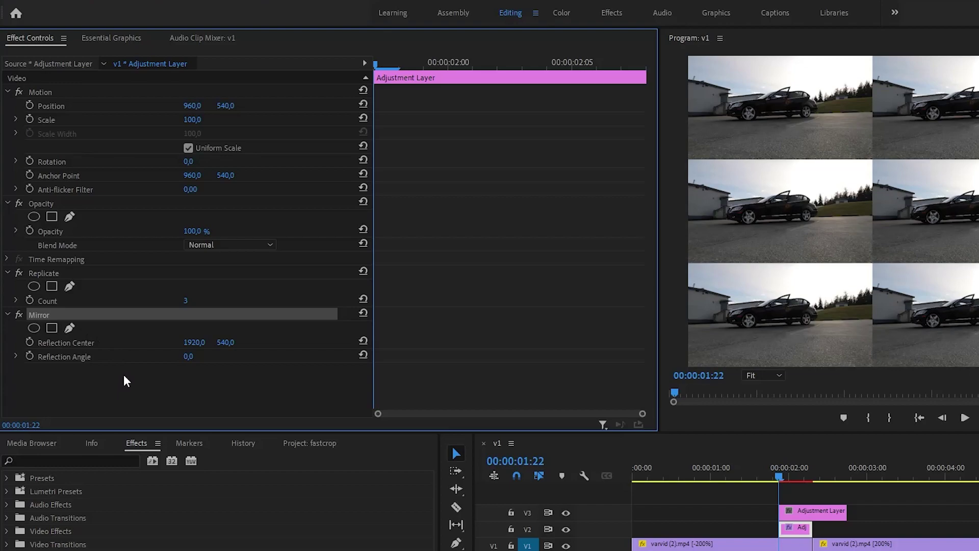
{"action": "key", "text": "ctrl+c"}
{"action": "key", "text": "ctrl+v"}
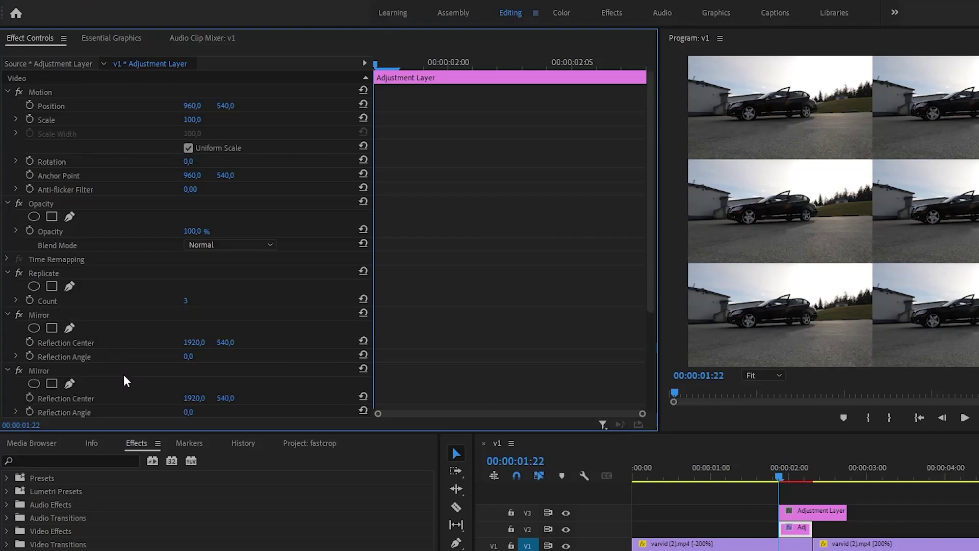
{"action": "key", "text": "ctrl+v"}
{"action": "key", "text": "ctrl+v"}
{"action": "scroll", "coordinate": [124, 375], "scroll_direction": "down", "scroll_amount": 1}
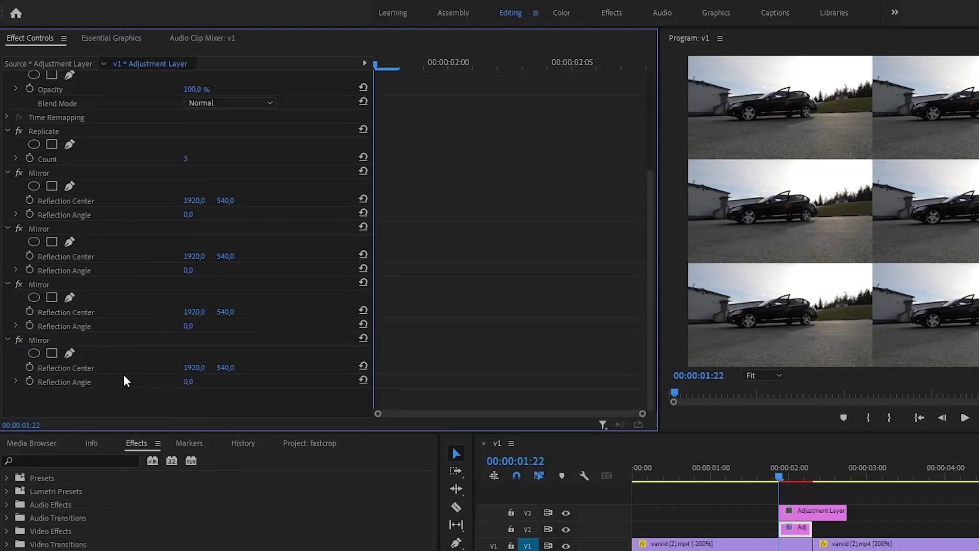
{"action": "scroll", "coordinate": [130, 368], "scroll_direction": "up", "scroll_amount": 1}
{"action": "left_click", "coordinate": [198, 220]}
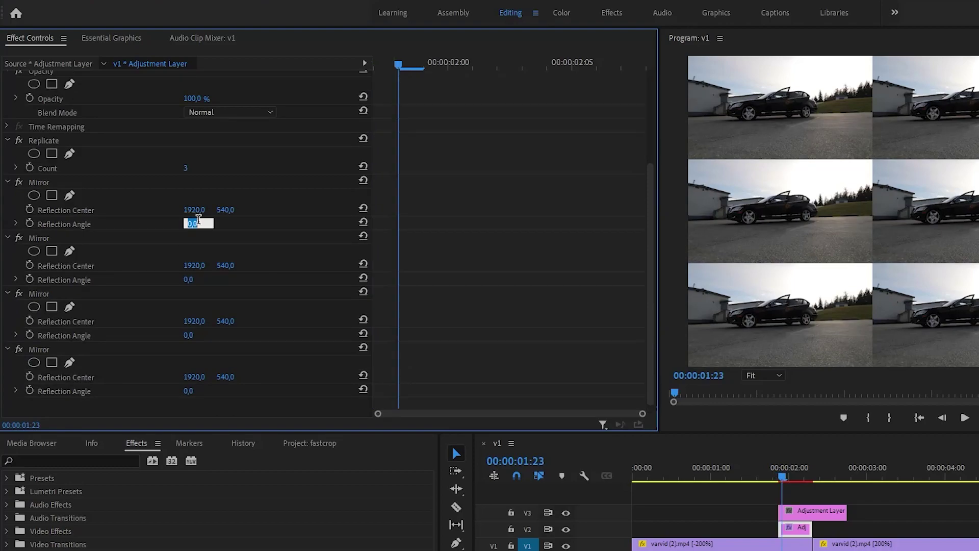
Give the first Mirror a 90° Reflection Angle and Reflection Center Y of 718
{"action": "type", "text": "90"}
{"action": "key", "text": "Return"}
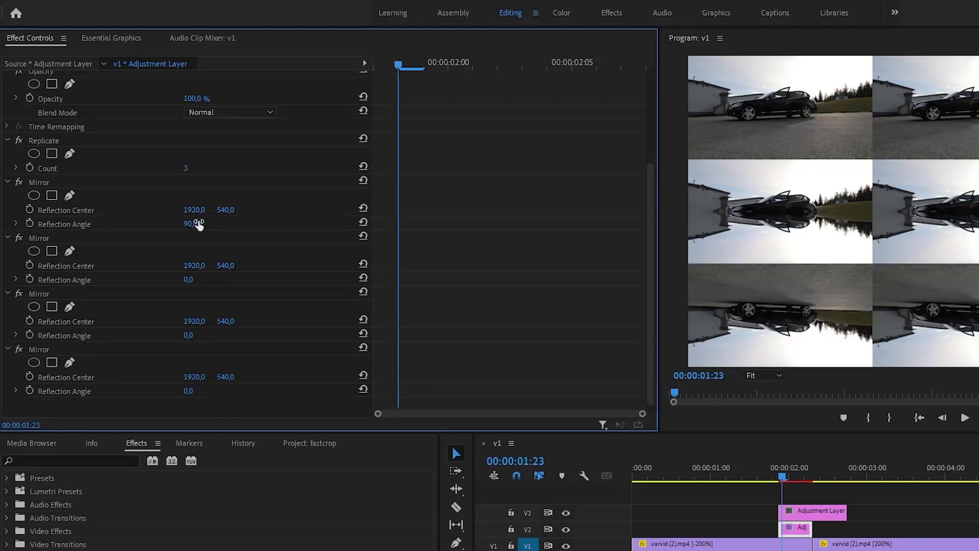
{"action": "left_click_drag", "start_coordinate": [225, 210], "coordinate": [255, 210]}
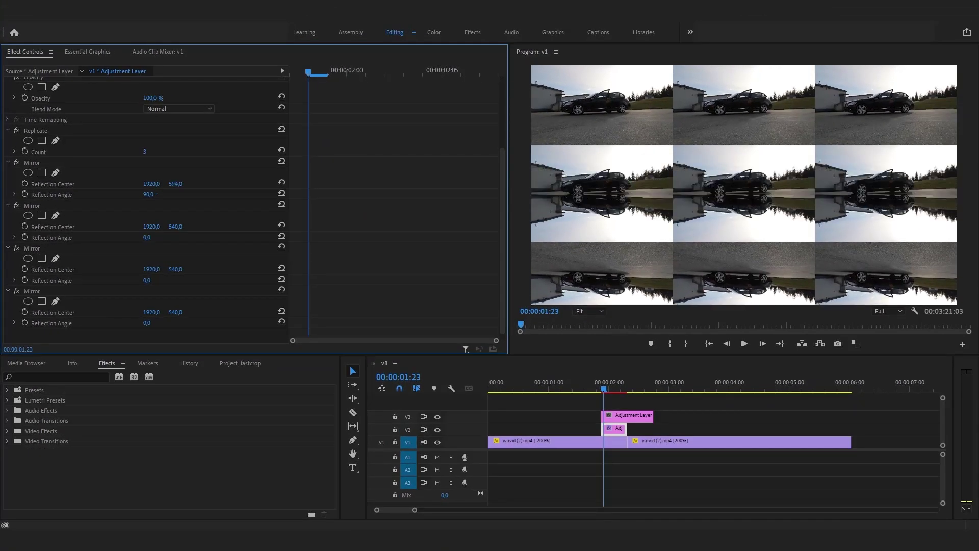
{"action": "left_click_drag", "start_coordinate": [175, 184], "coordinate": [216, 183]}
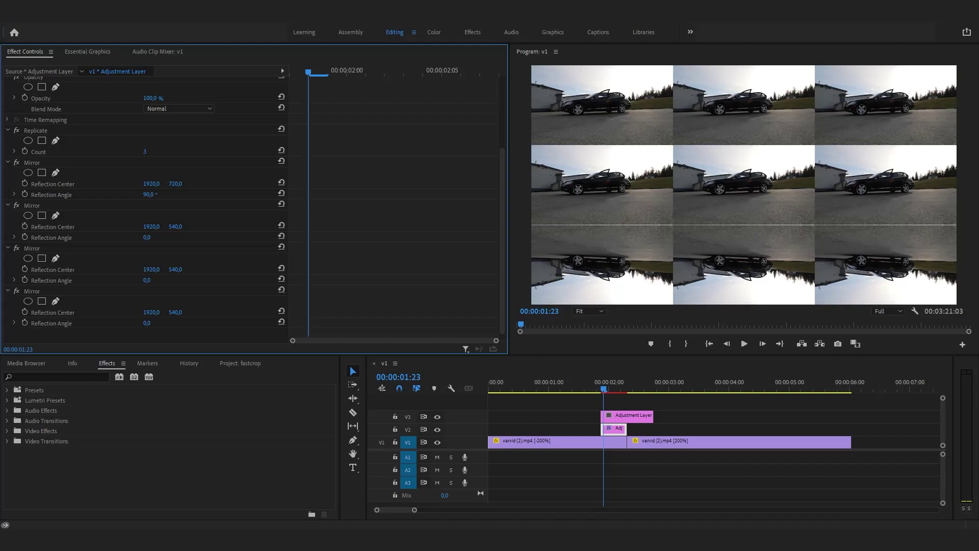
{"action": "left_click_drag", "start_coordinate": [215, 183], "coordinate": [179, 184]}
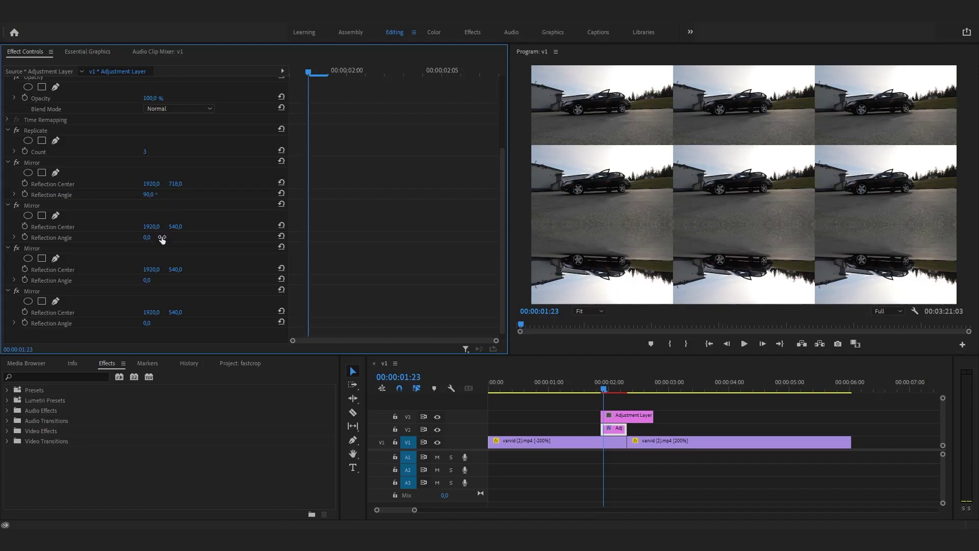
Give the second Mirror a -90° angle with its reflection center at 346
{"action": "left_click", "coordinate": [148, 238]}
{"action": "type", "text": "-90"}
{"action": "key", "text": "Return"}
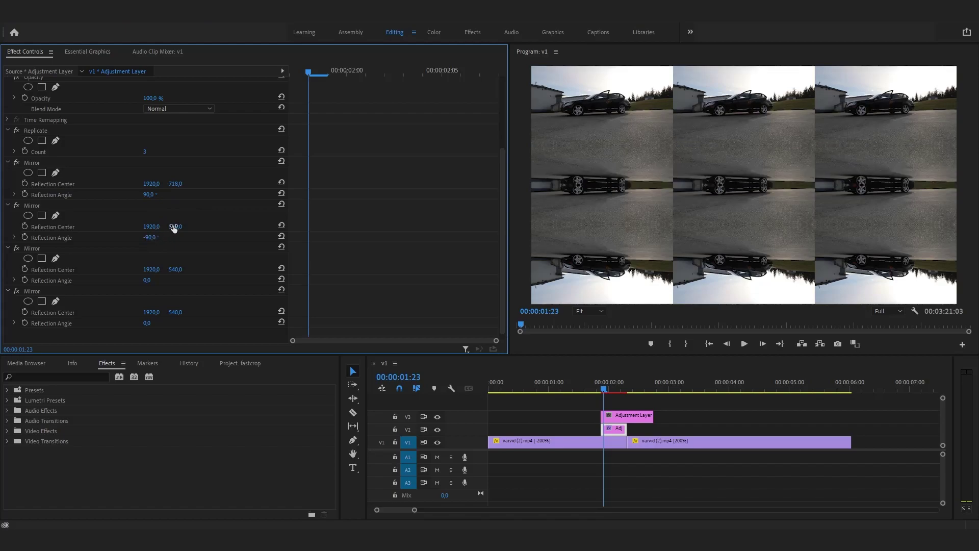
{"action": "left_click_drag", "start_coordinate": [174, 226], "coordinate": [83, 226]}
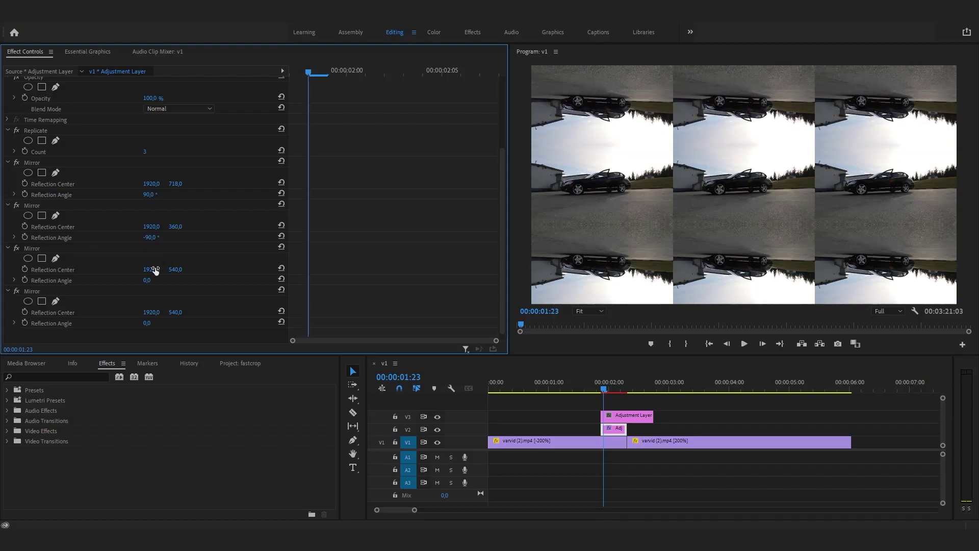
Set the third Mirror to 180° with Center X 640 and the fourth Mirror's Center X to 1266
{"action": "left_click", "coordinate": [147, 279]}
{"action": "type", "text": "180"}
{"action": "key", "text": "Return"}
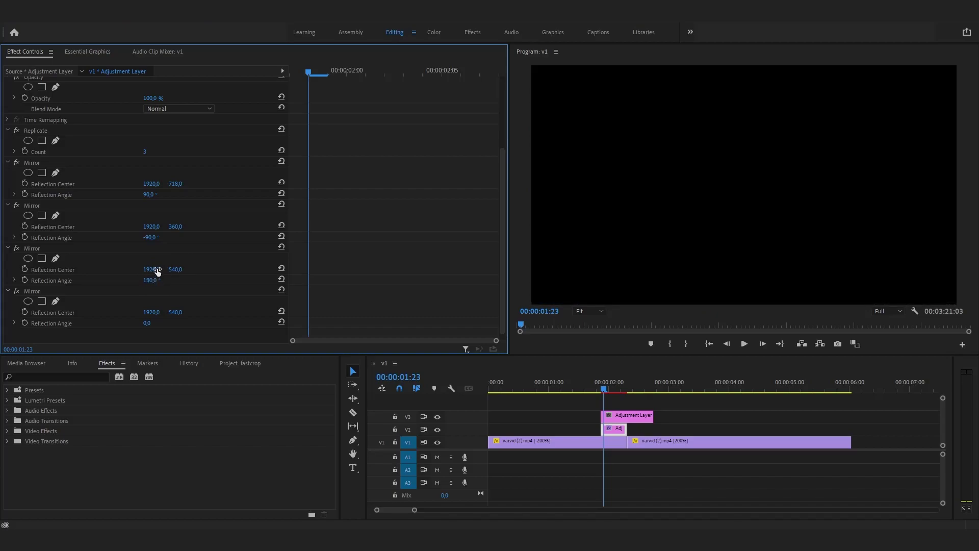
{"action": "left_click_drag", "start_coordinate": [154, 270], "coordinate": [78, 270]}
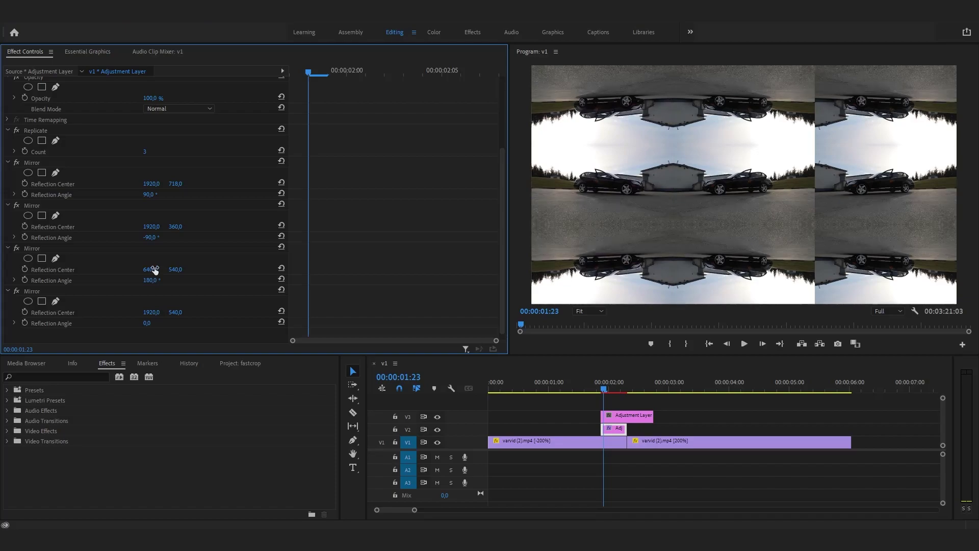
{"action": "left_click_drag", "start_coordinate": [147, 312], "coordinate": [219, 312]}
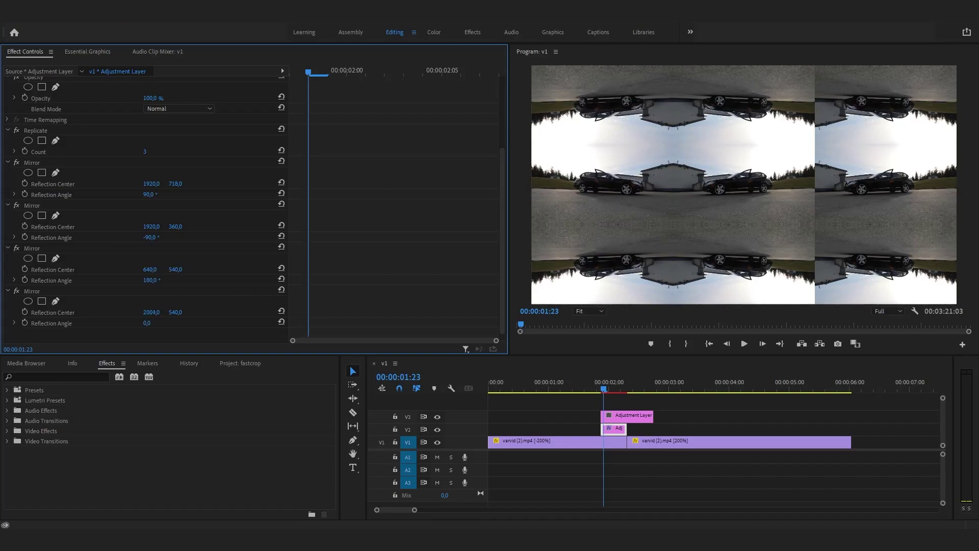
{"action": "left_click_drag", "start_coordinate": [151, 312], "coordinate": [116, 312]}
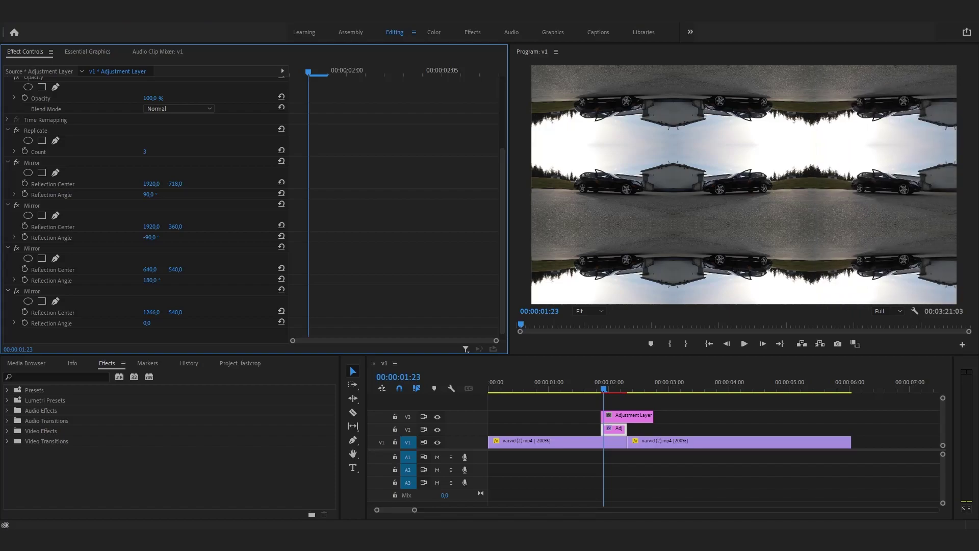
{"action": "key", "text": "grave"}
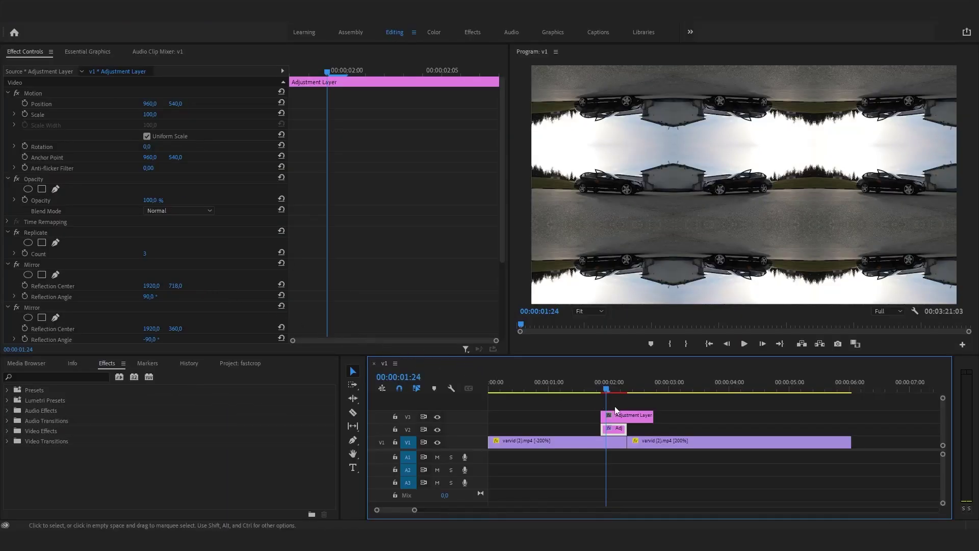
Apply the Distort > Transform effect to the V3 adjustment layer
{"action": "left_click", "coordinate": [643, 417]}
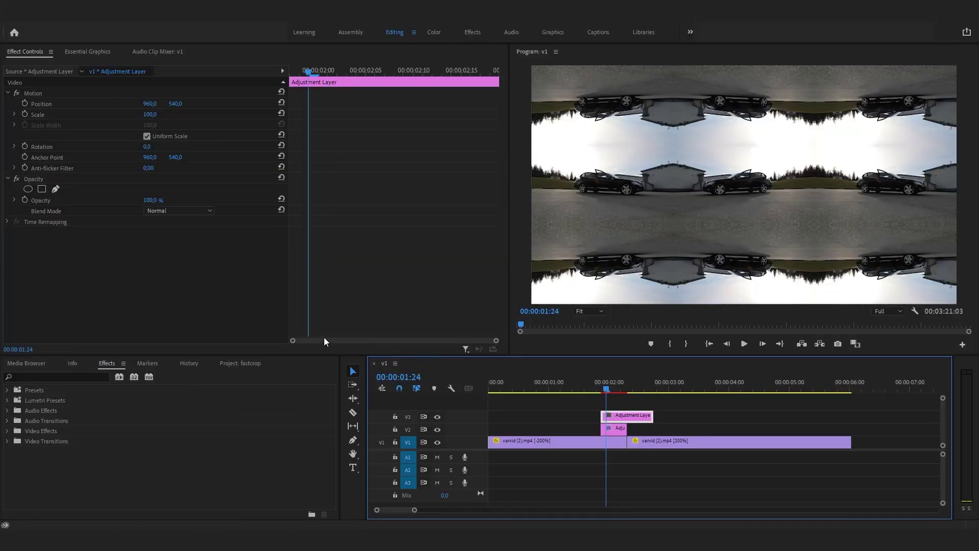
{"action": "left_click", "coordinate": [73, 376]}
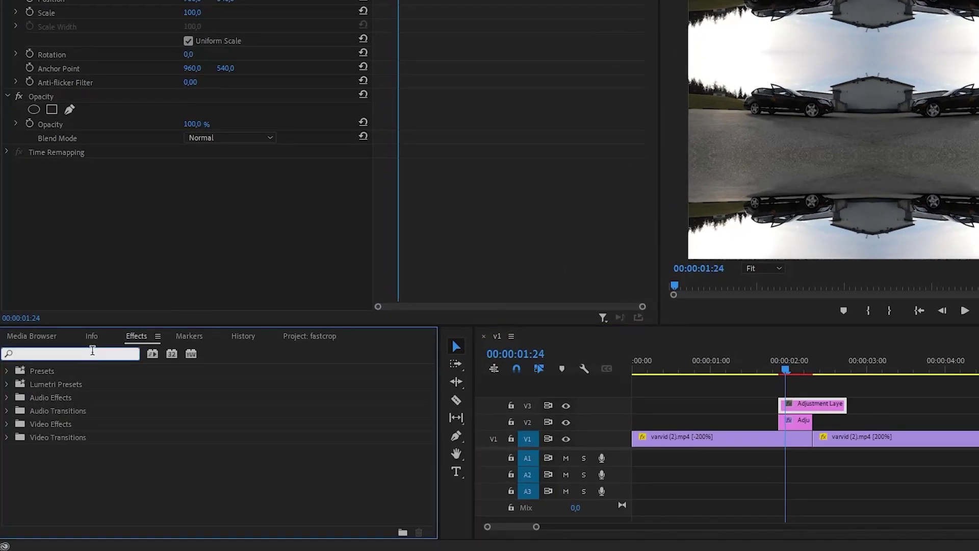
{"action": "type", "text": "transform"}
{"action": "double_click", "coordinate": [69, 446]}
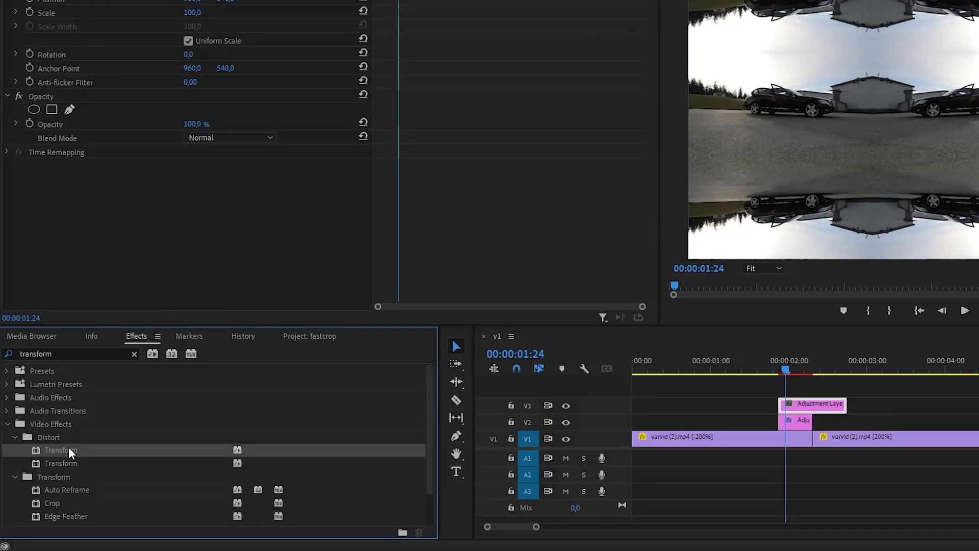
{"action": "left_click_drag", "start_coordinate": [69, 446], "coordinate": [781, 402]}
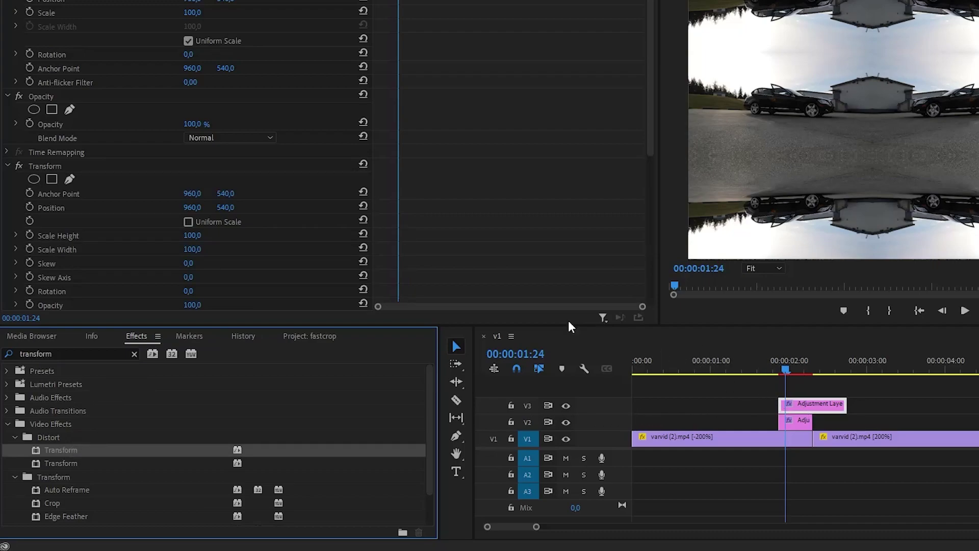
{"action": "scroll", "coordinate": [155, 92], "scroll_direction": "down", "scroll_amount": 3}
{"action": "key", "text": "Left"}
{"action": "key", "text": "Left"}
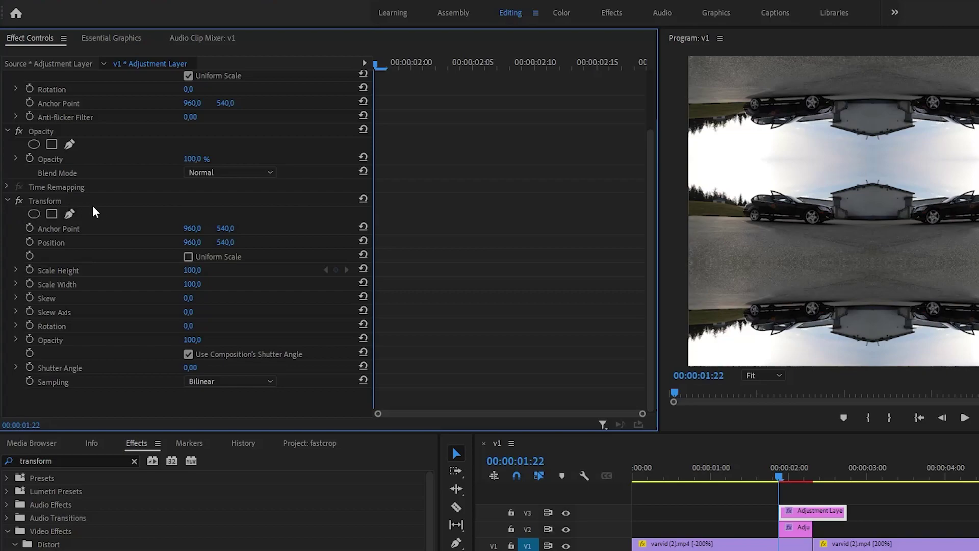
Keyframe uniform Transform Scale from 300 at the layer start to 100 at 00:00:02:18
{"action": "left_click", "coordinate": [188, 256]}
{"action": "left_click_drag", "start_coordinate": [379, 65], "coordinate": [359, 74]}
{"action": "left_click", "coordinate": [30, 268]}
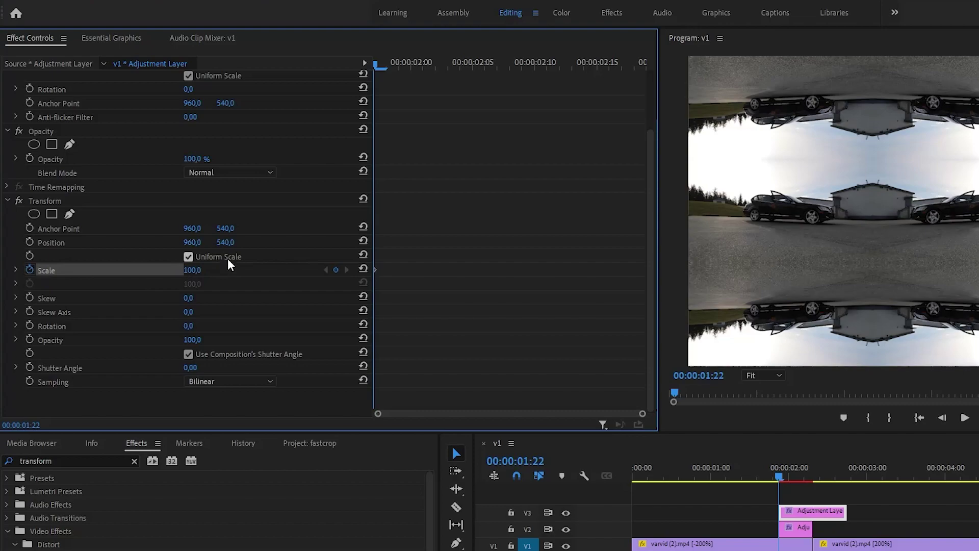
{"action": "left_click", "coordinate": [201, 267]}
{"action": "type", "text": "300"}
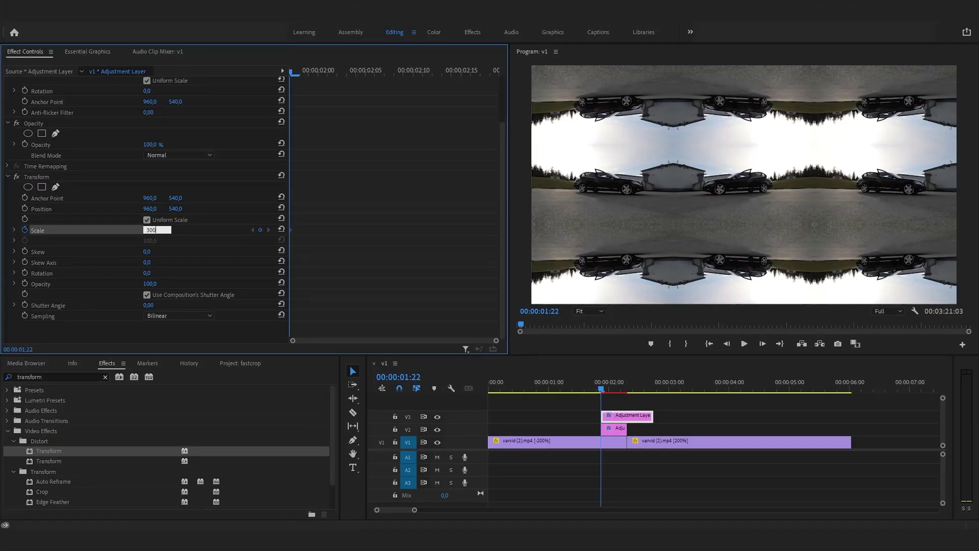
{"action": "key", "text": "Return"}
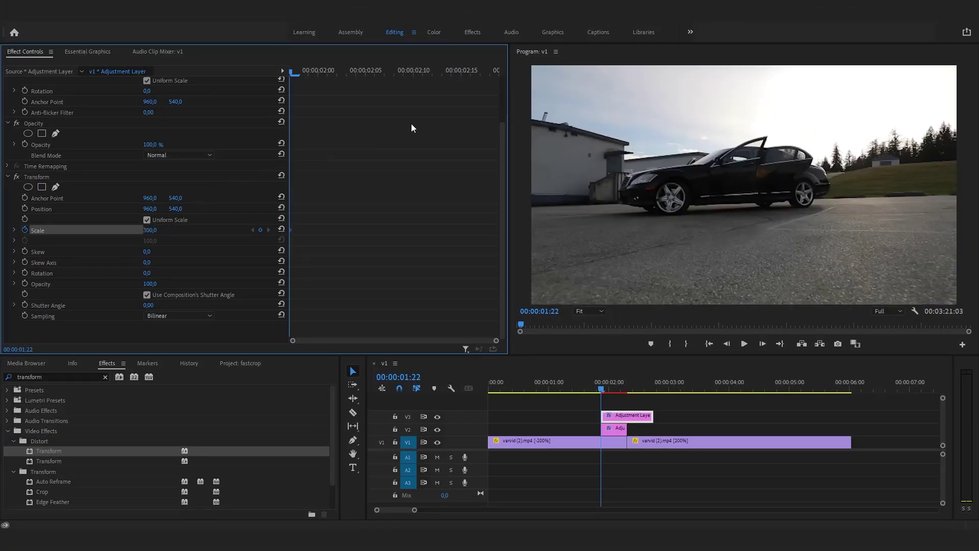
{"action": "left_click", "coordinate": [494, 72]}
{"action": "left_click_drag", "start_coordinate": [493, 75], "coordinate": [491, 75]}
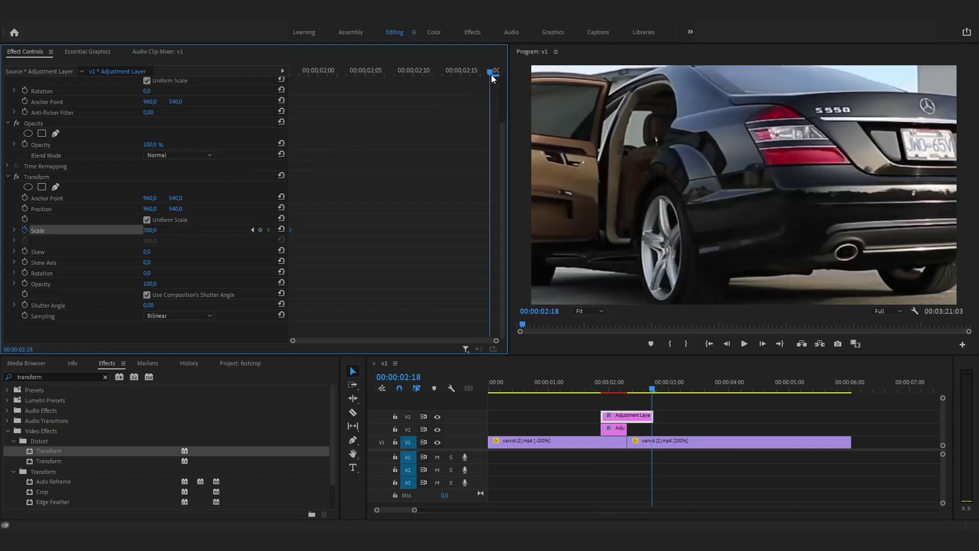
{"action": "left_click", "coordinate": [363, 268]}
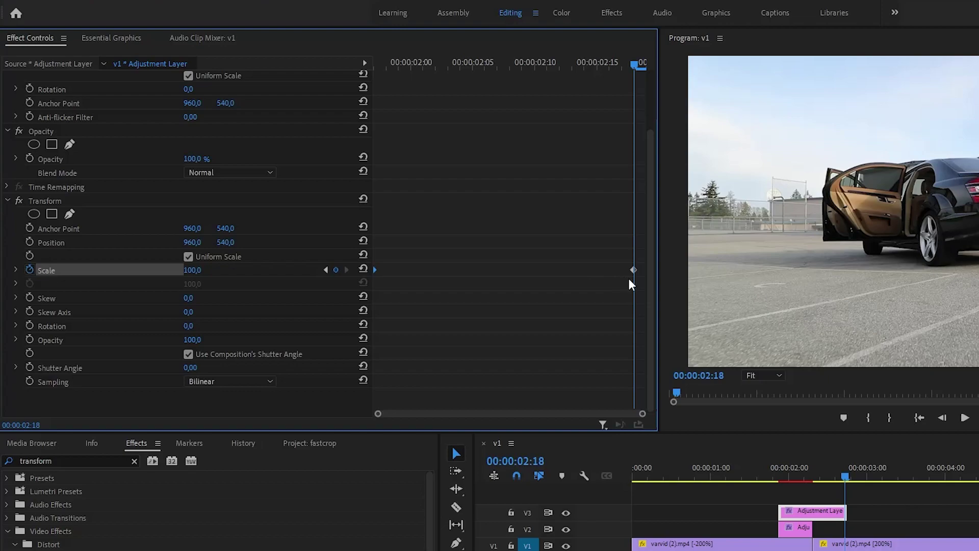
{"action": "mouse_move", "coordinate": [640, 278]}
{"action": "left_mouse_down"}
{"action": "mouse_move", "coordinate": [445, 258]}
{"action": "mouse_move", "coordinate": [374, 262]}
{"action": "left_mouse_up"}
Apply Ease In and Ease Out to both Scale keyframes
{"action": "right_click", "coordinate": [376, 269]}
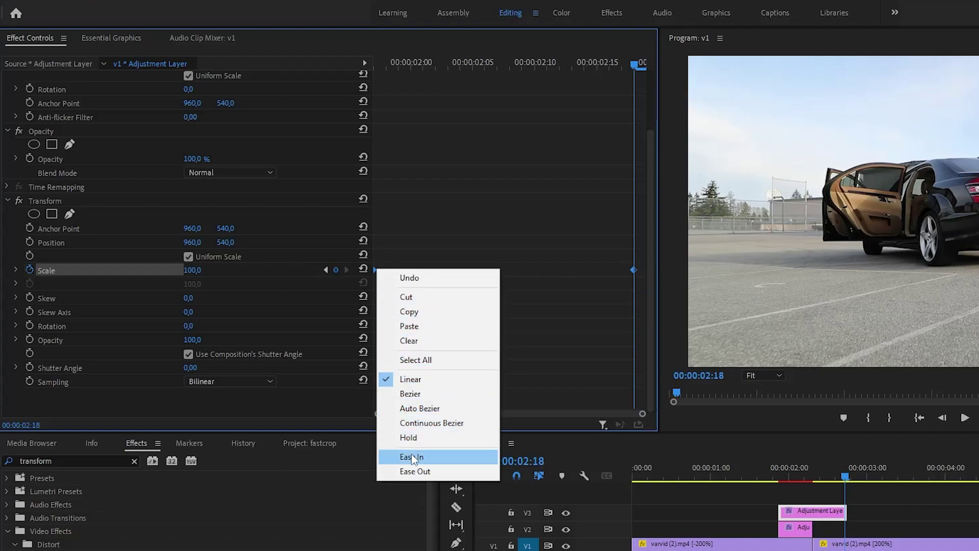
{"action": "left_click", "coordinate": [412, 457]}
{"action": "right_click", "coordinate": [374, 269]}
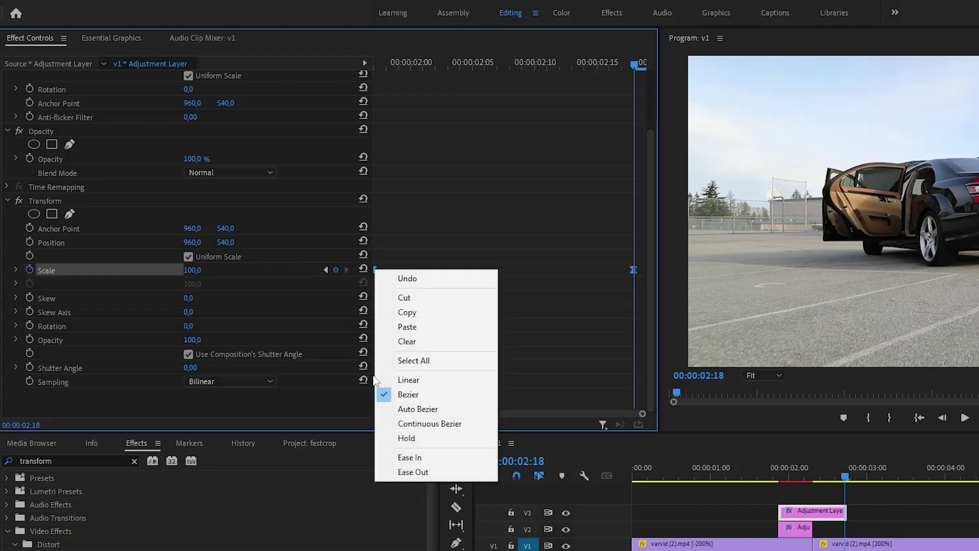
{"action": "left_click", "coordinate": [393, 470]}
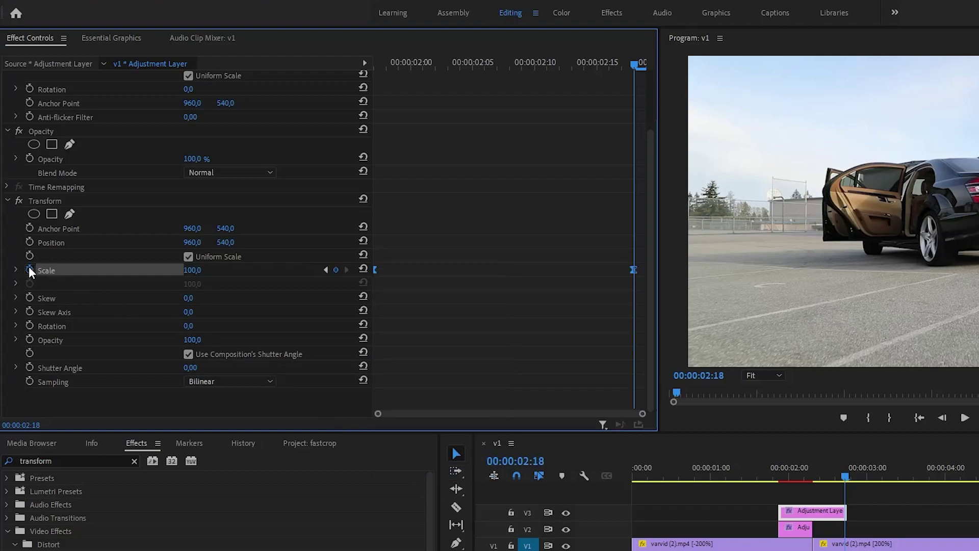
Drag the Scale velocity graph's Bezier handles to lengthen both keyframes' easing
{"action": "left_click", "coordinate": [15, 270]}
{"action": "key", "text": "shift+Left"}
{"action": "key", "text": "shift+Left"}
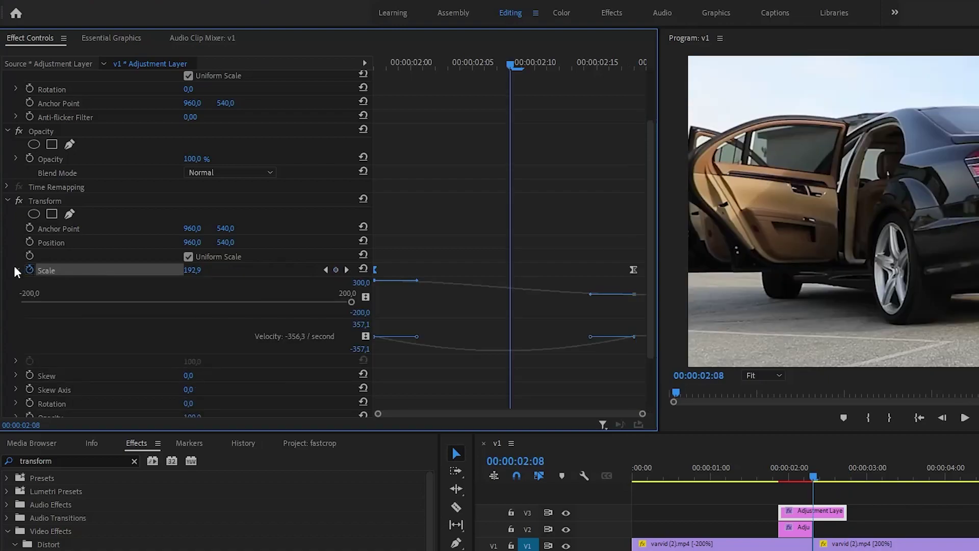
{"action": "scroll", "coordinate": [399, 347], "scroll_direction": "down", "scroll_amount": 2}
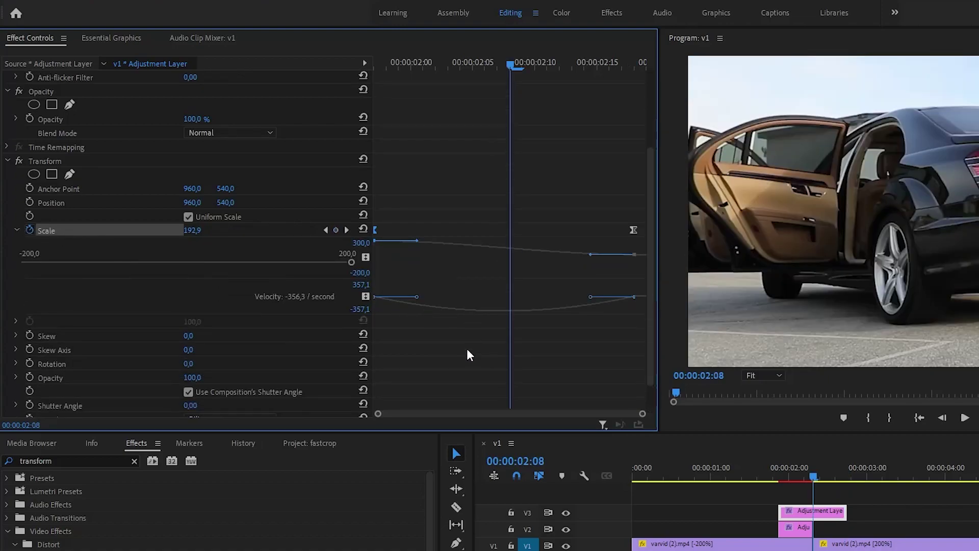
{"action": "left_click_drag", "start_coordinate": [419, 298], "coordinate": [471, 298]}
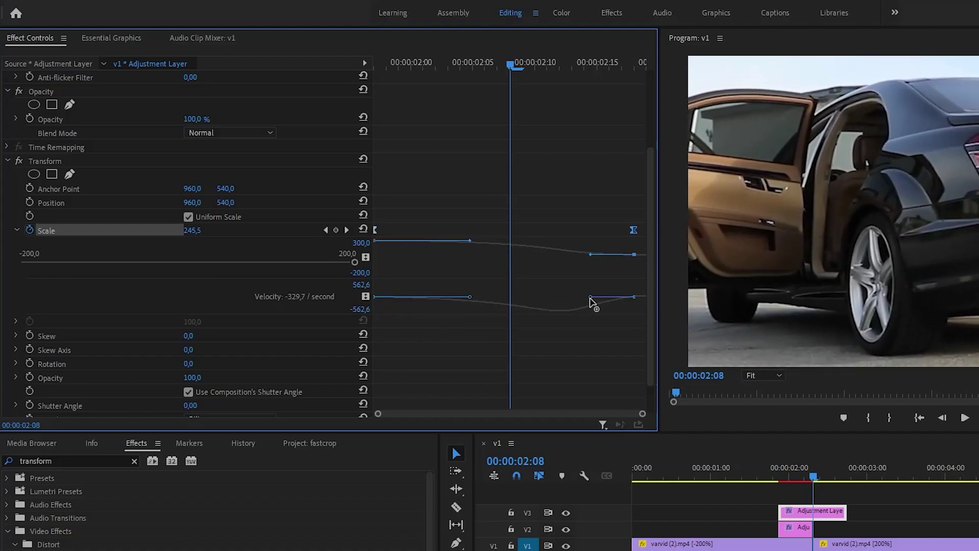
{"action": "left_click_drag", "start_coordinate": [589, 298], "coordinate": [538, 314]}
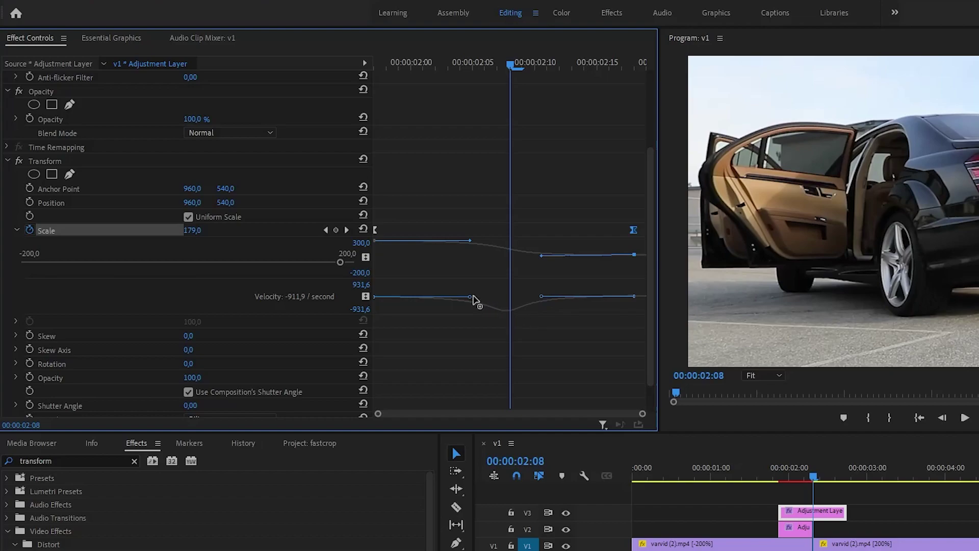
{"action": "left_click_drag", "start_coordinate": [471, 296], "coordinate": [475, 295]}
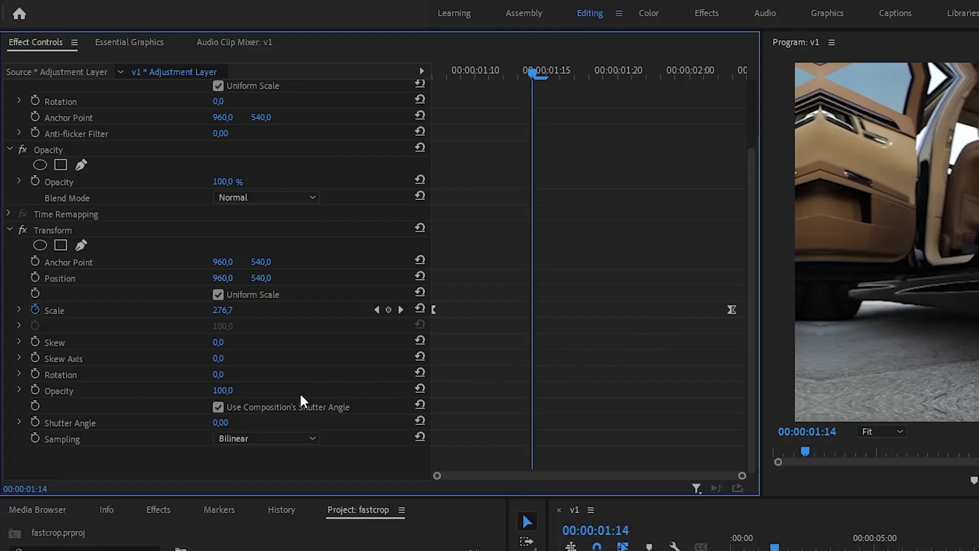
Turn off Use Composition's Shutter Angle and set Transform's Shutter Angle to 180
{"action": "left_click", "coordinate": [219, 408]}
{"action": "left_click", "coordinate": [223, 423]}
{"action": "type", "text": "180"}
{"action": "key", "text": "Return"}
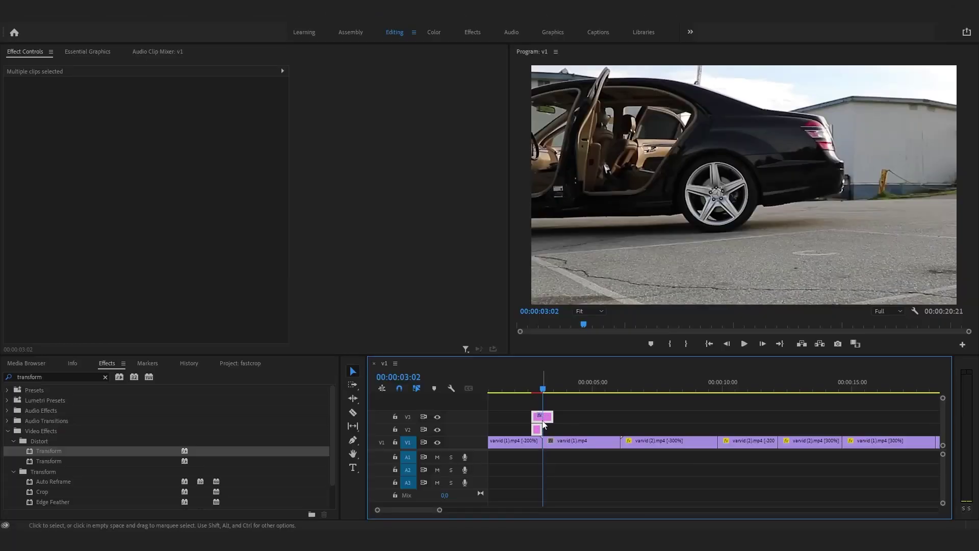
Copy the V2/V3 adjustment layer pair onto the cuts near 6 and 10 seconds
{"action": "left_click_drag", "start_coordinate": [544, 424], "coordinate": [617, 429]}
{"action": "left_click_drag", "start_coordinate": [537, 429], "coordinate": [712, 427]}
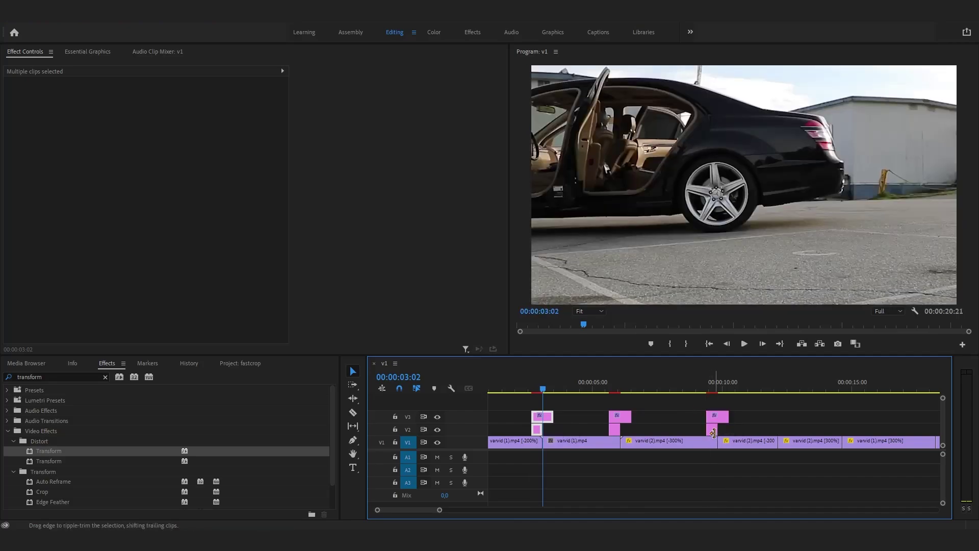